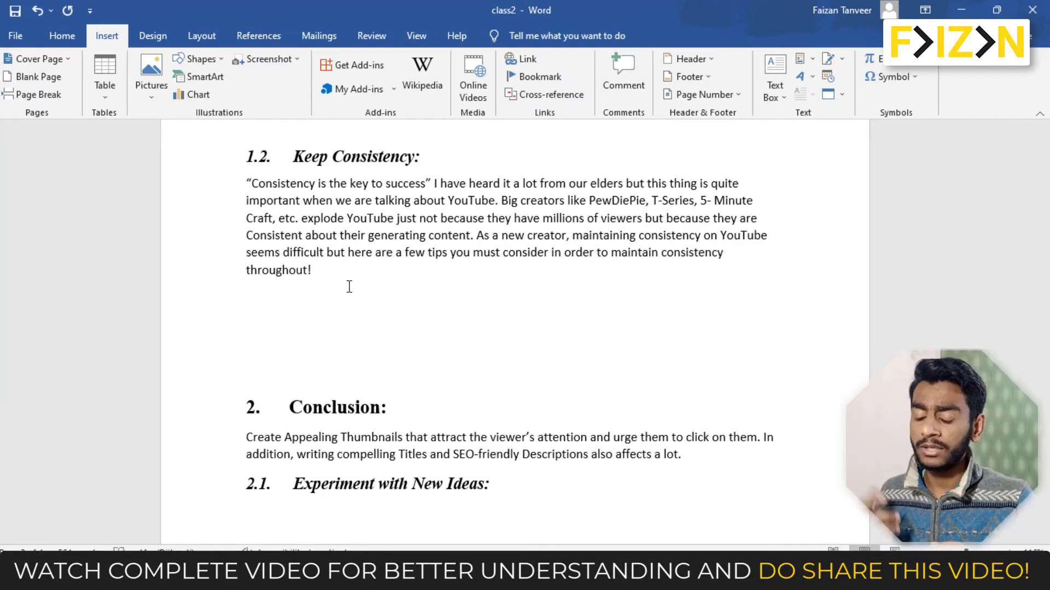
# - Insert a table of 7 columns and 4 rows below the Keep Consistency paragraph, and undo the insertion
pyautogui.click(107, 93)
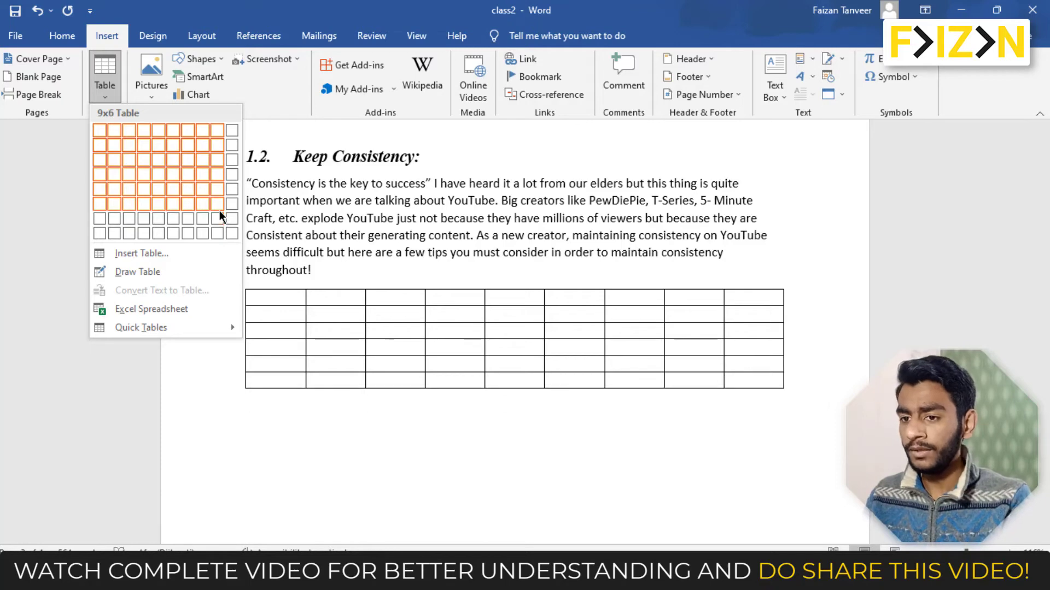
pyautogui.click(183, 174)
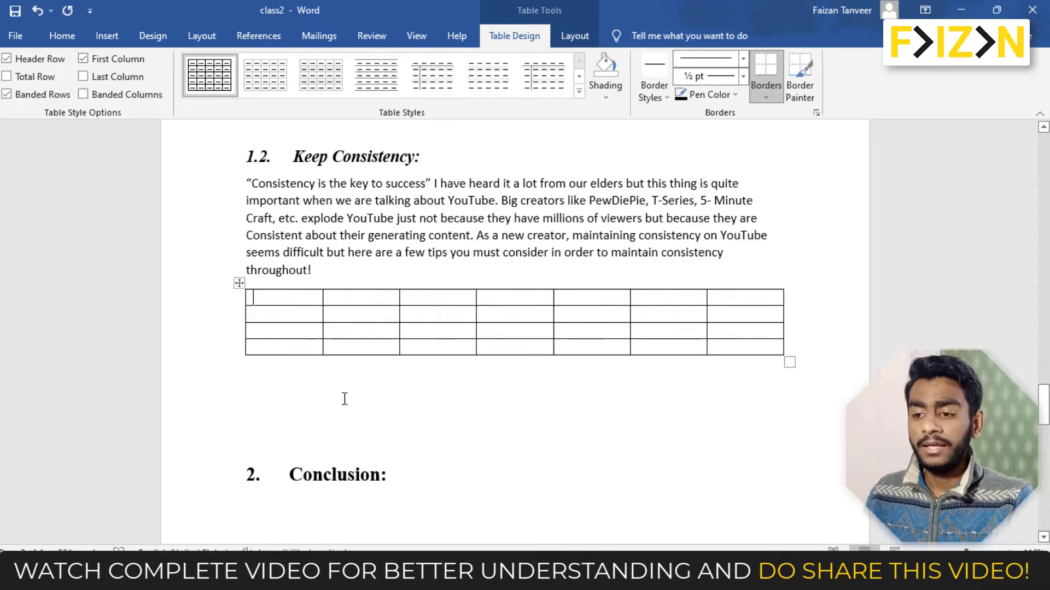
pyautogui.hotkey('ctrl', 'z')
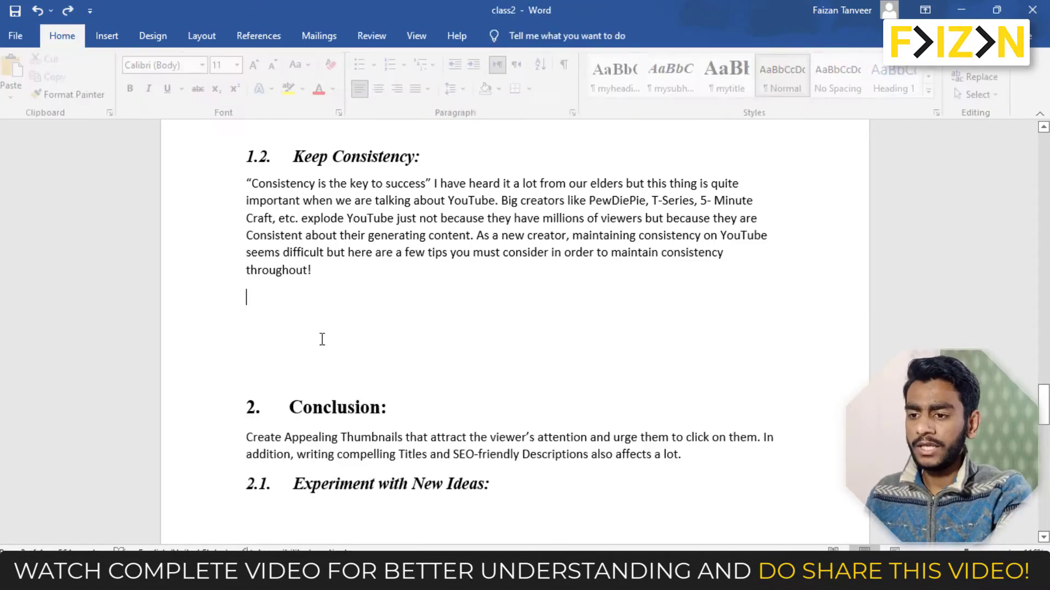
# - Insert a table with 5 columns and 5 rows below the Keep Consistency paragraph, using AutoFit to window
pyautogui.click(108, 36)
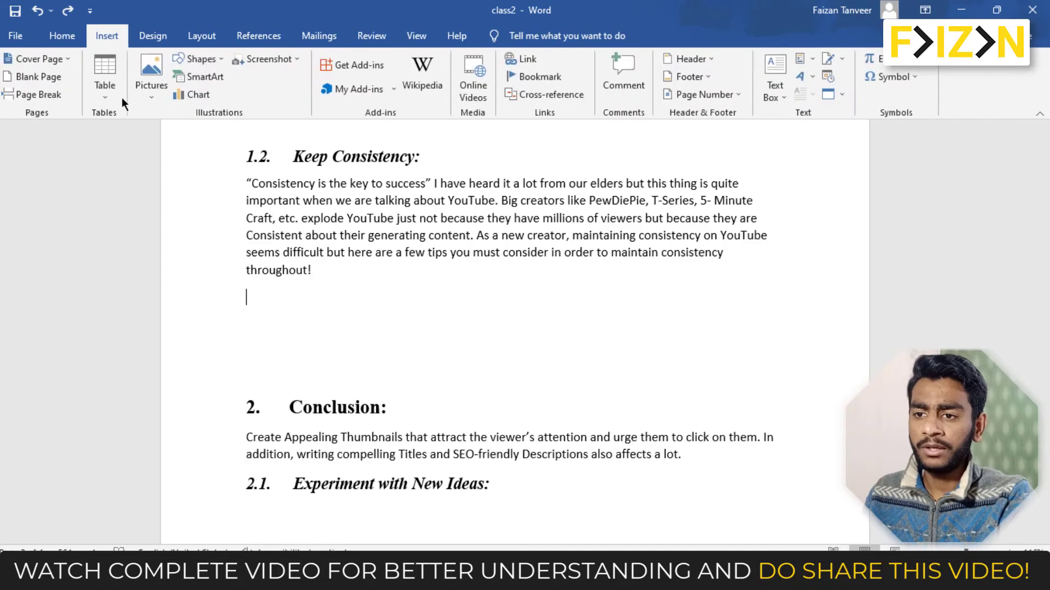
pyautogui.click(101, 94)
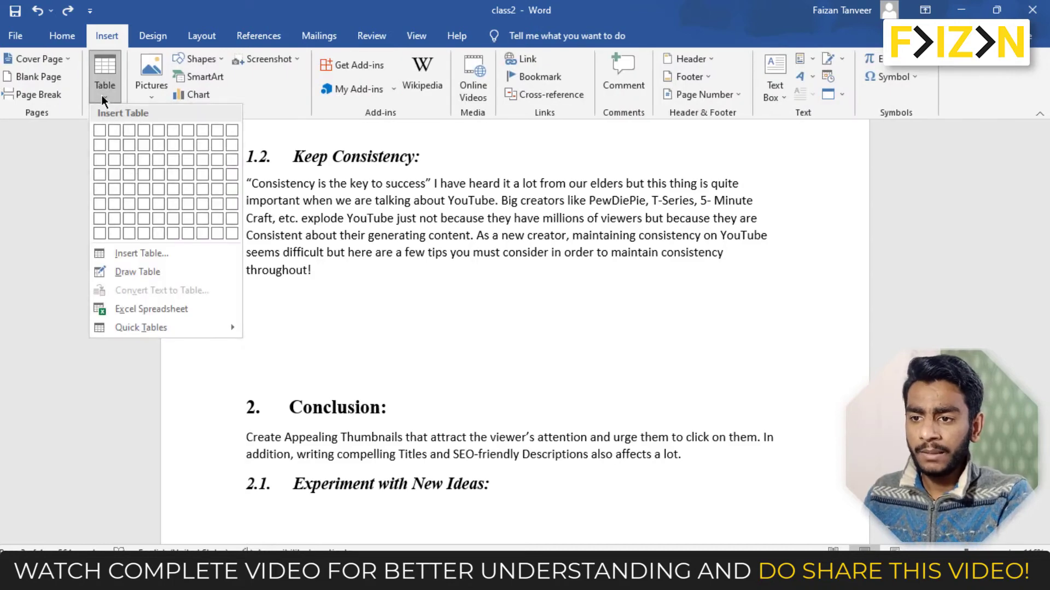
pyautogui.click(138, 253)
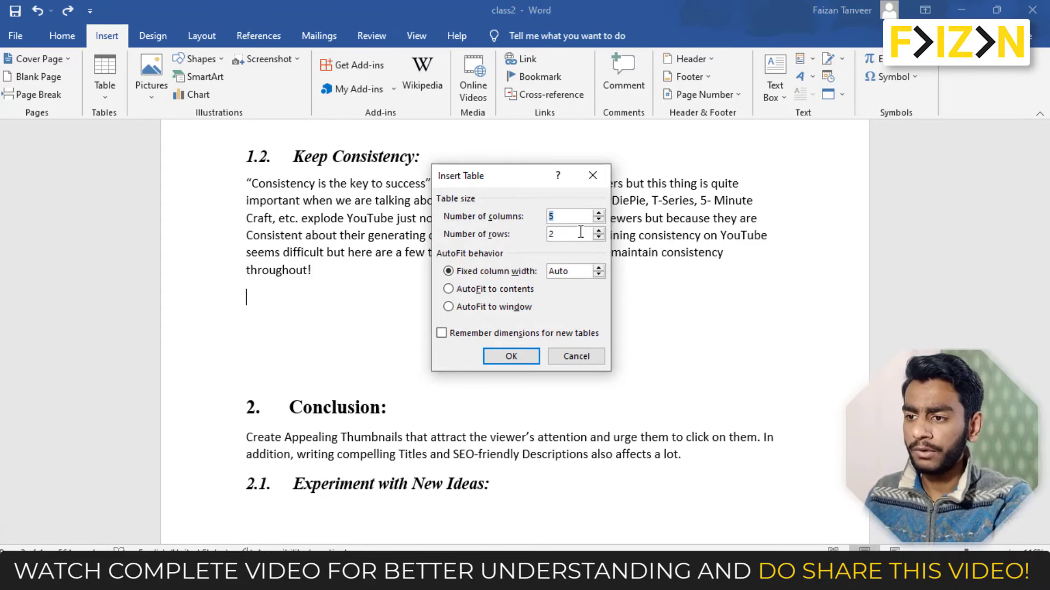
pyautogui.press('Tab')
pyautogui.write('5')
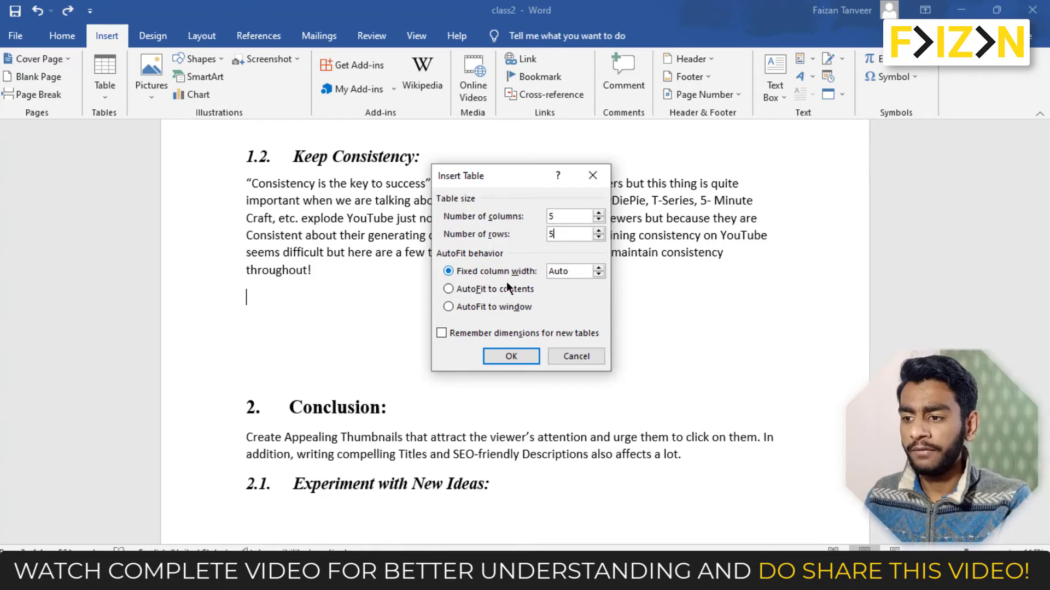
pyautogui.click(513, 310)
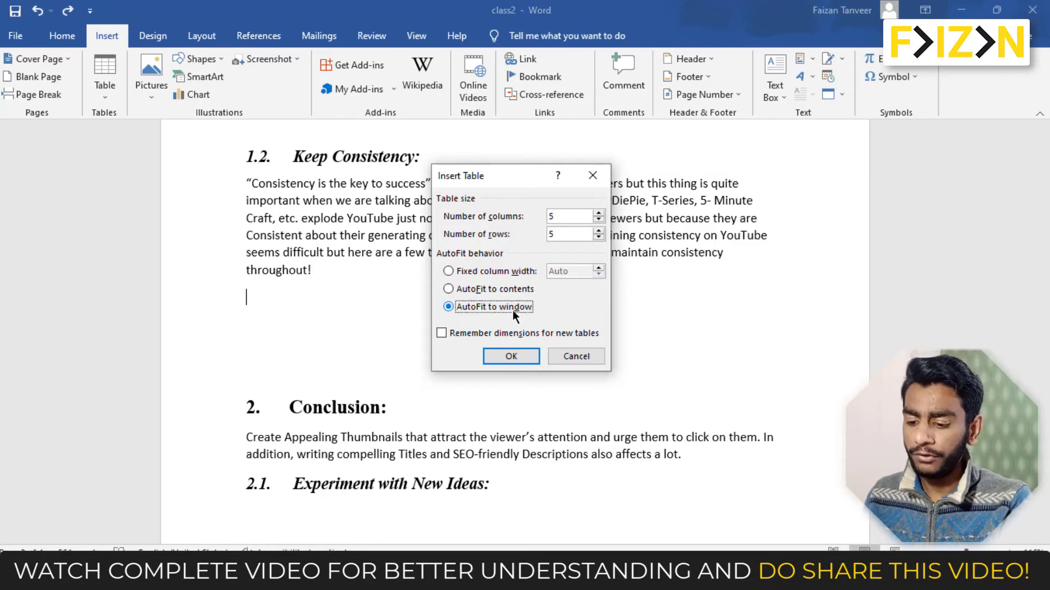
pyautogui.click(519, 352)
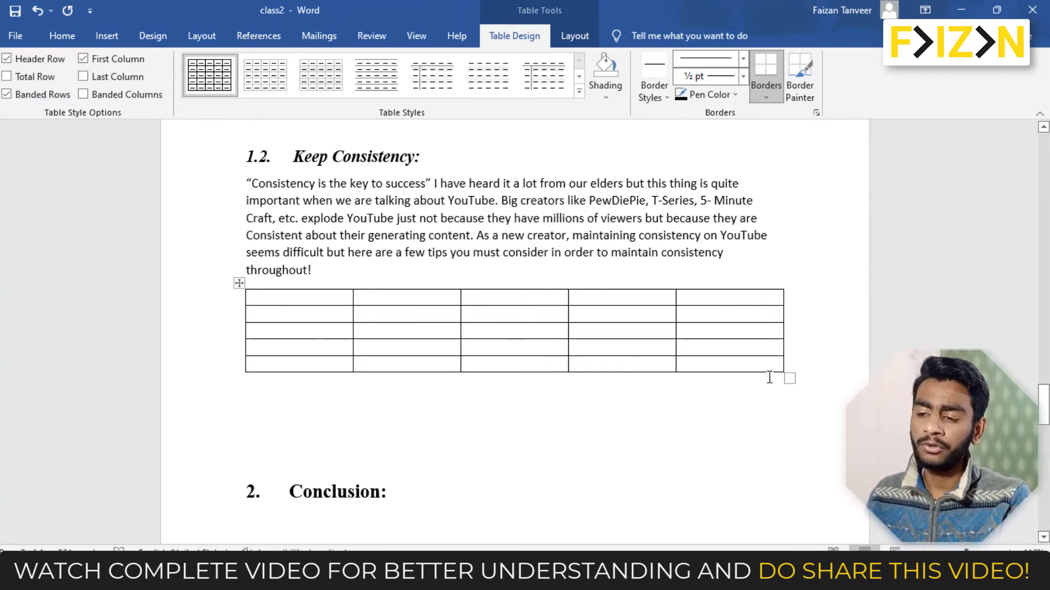
# - Show the page gridlines to check how the table fits the text area, and undo the table insertion
pyautogui.click(414, 41)
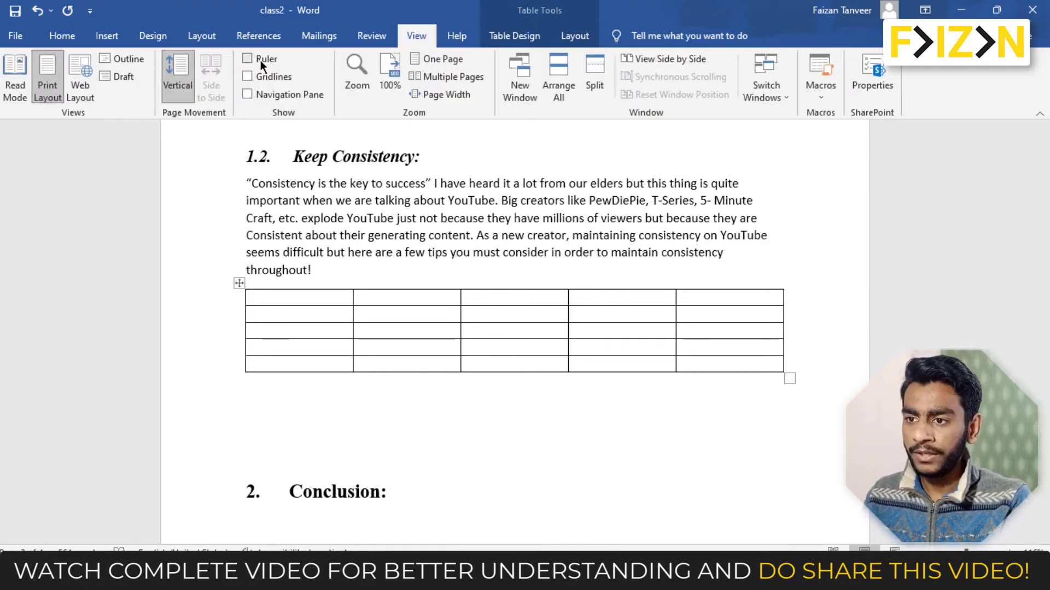
pyautogui.click(252, 78)
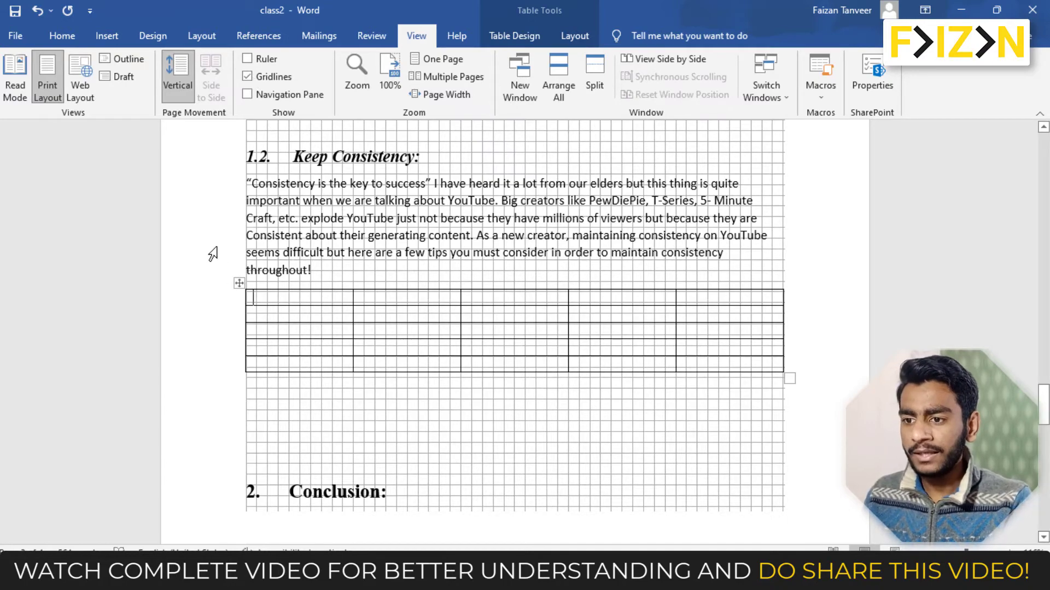
pyautogui.scroll(-4, 212, 254)
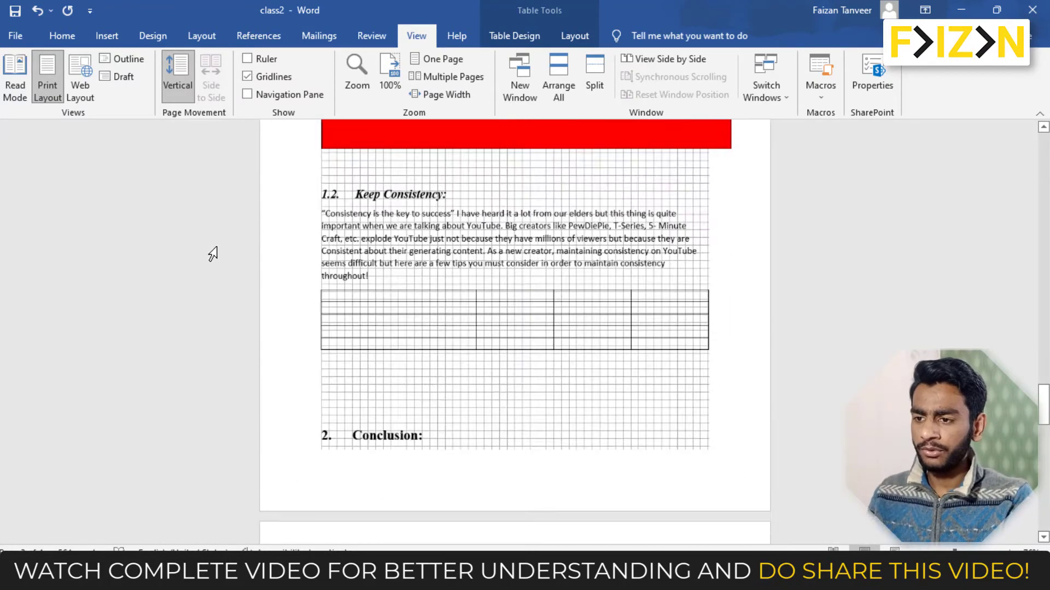
pyautogui.click(217, 246)
pyautogui.scroll(4, 217, 247)
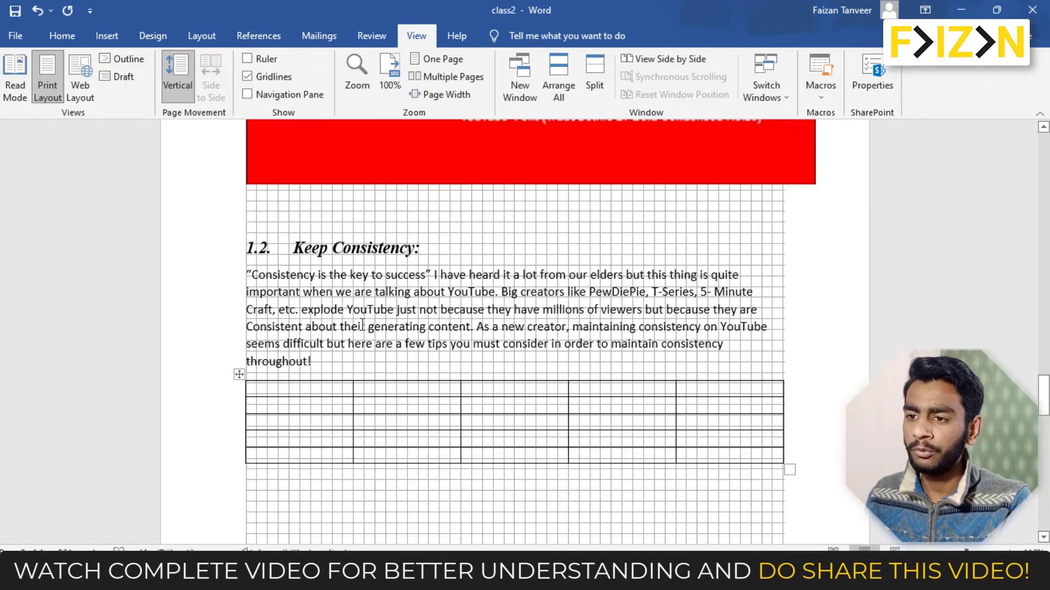
pyautogui.hotkey('ctrl', 'z')
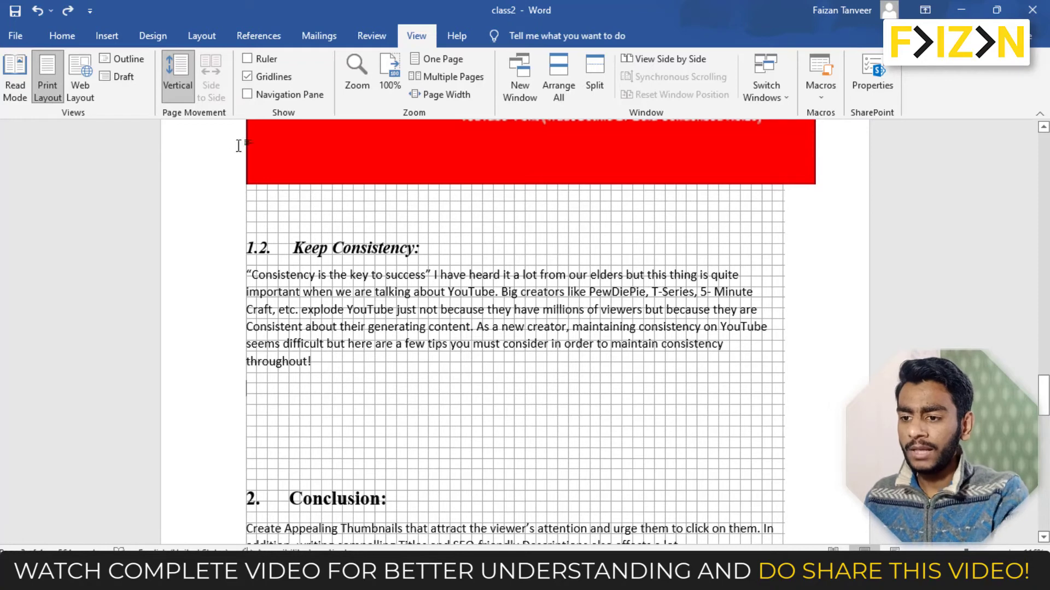
# - Insert a 5-column, 5-row table with automatic fixed column width below the Keep Consistency paragraph, and hide the page gridlines
pyautogui.click(97, 41)
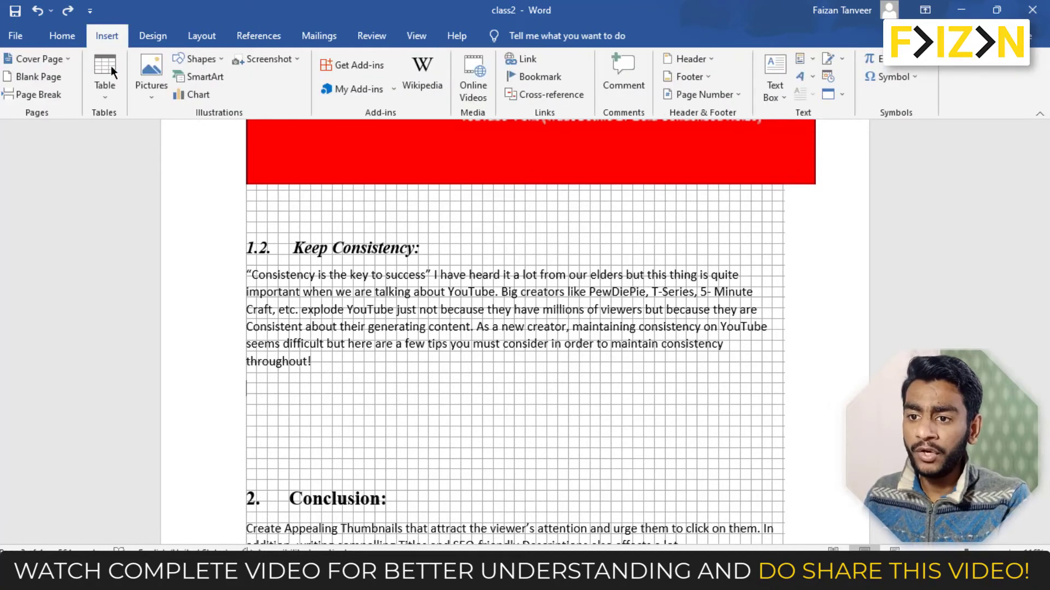
pyautogui.click(108, 92)
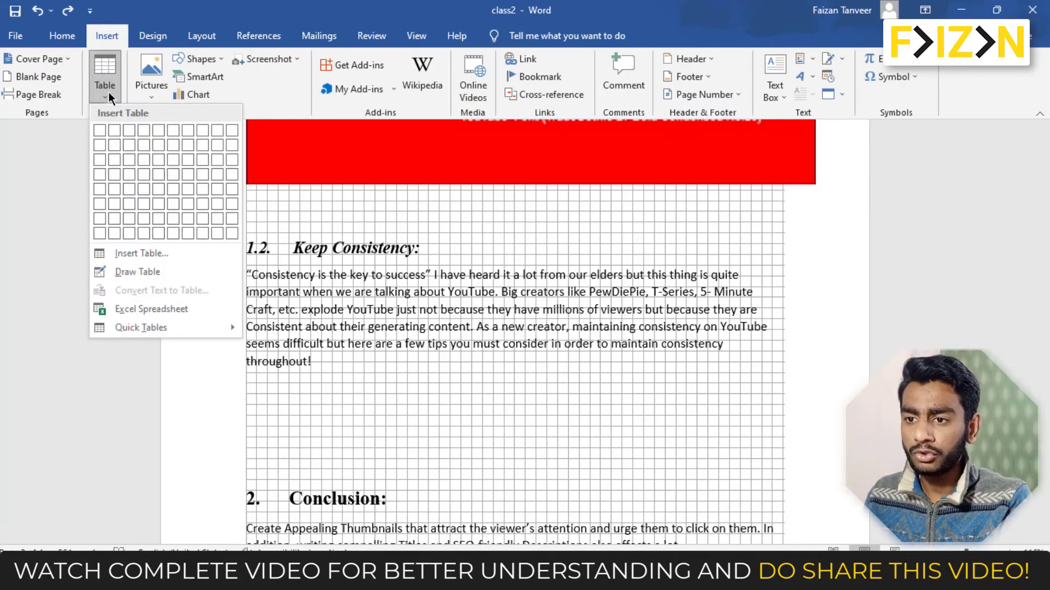
pyautogui.click(150, 255)
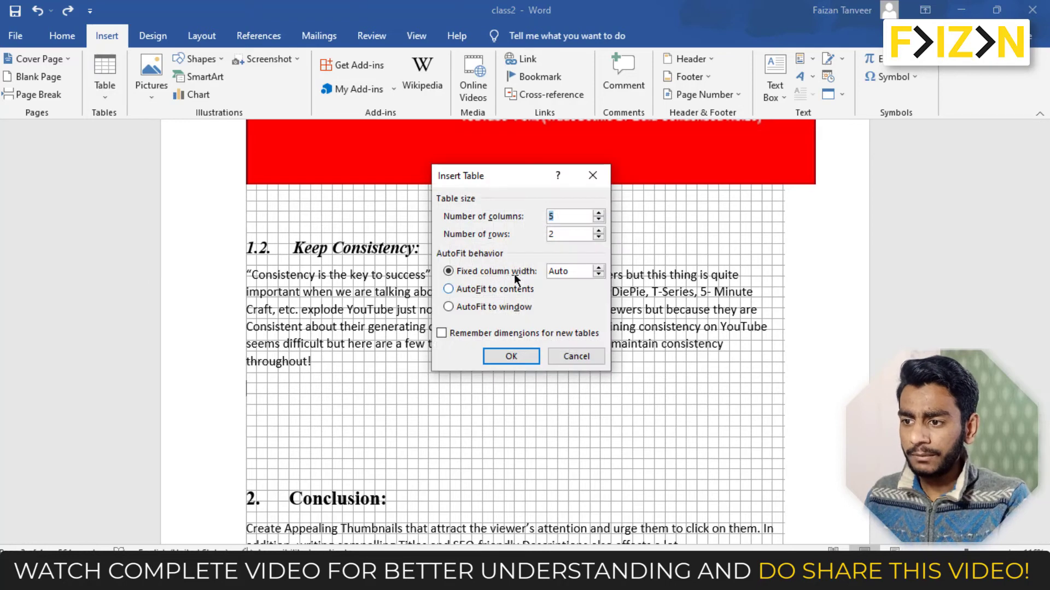
pyautogui.click(560, 236)
pyautogui.write('5')
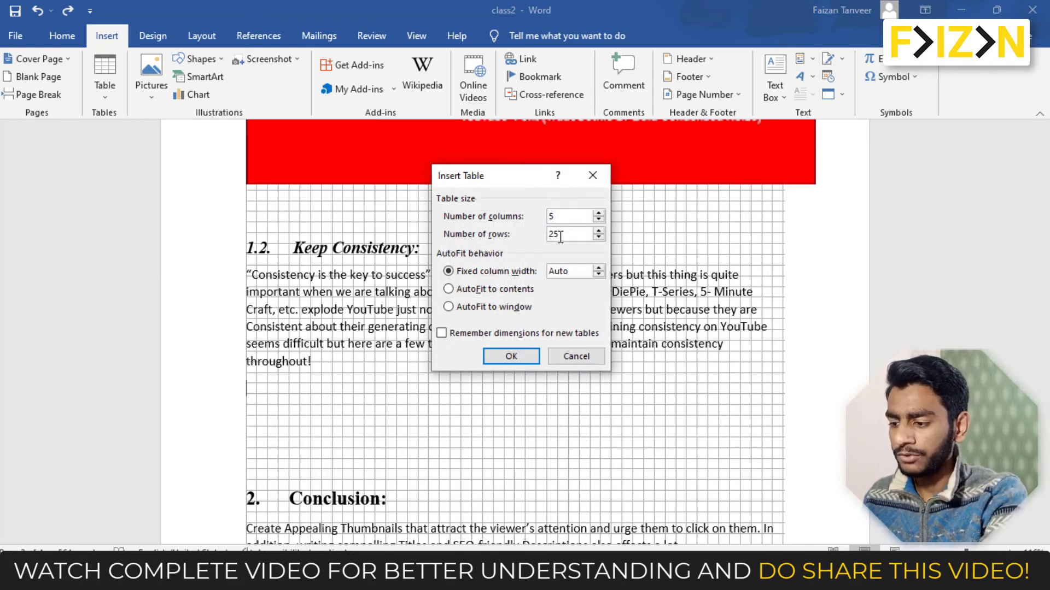
pyautogui.press('BackSpace')
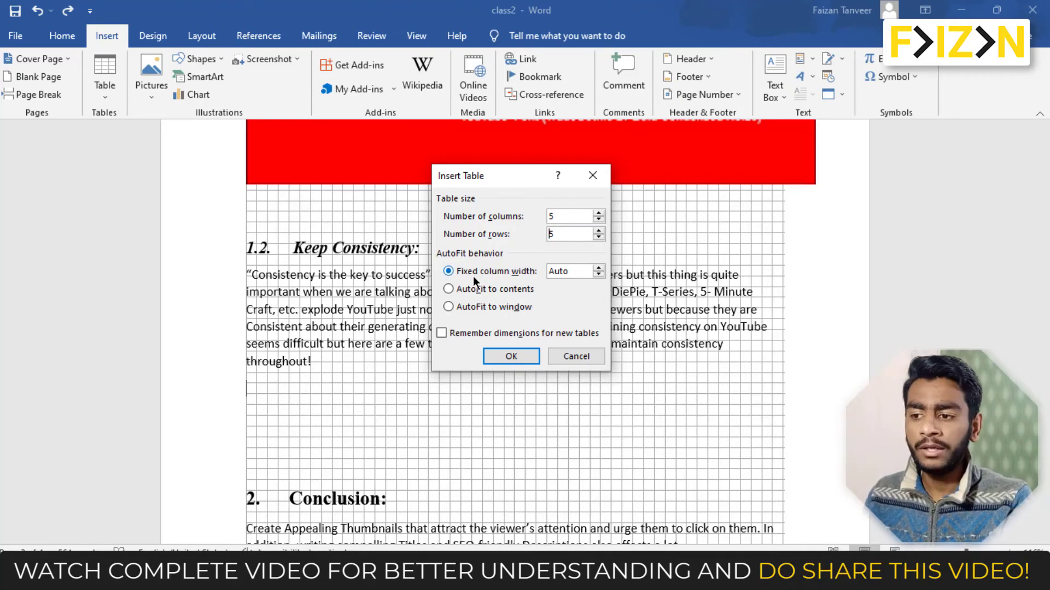
pyautogui.click(527, 356)
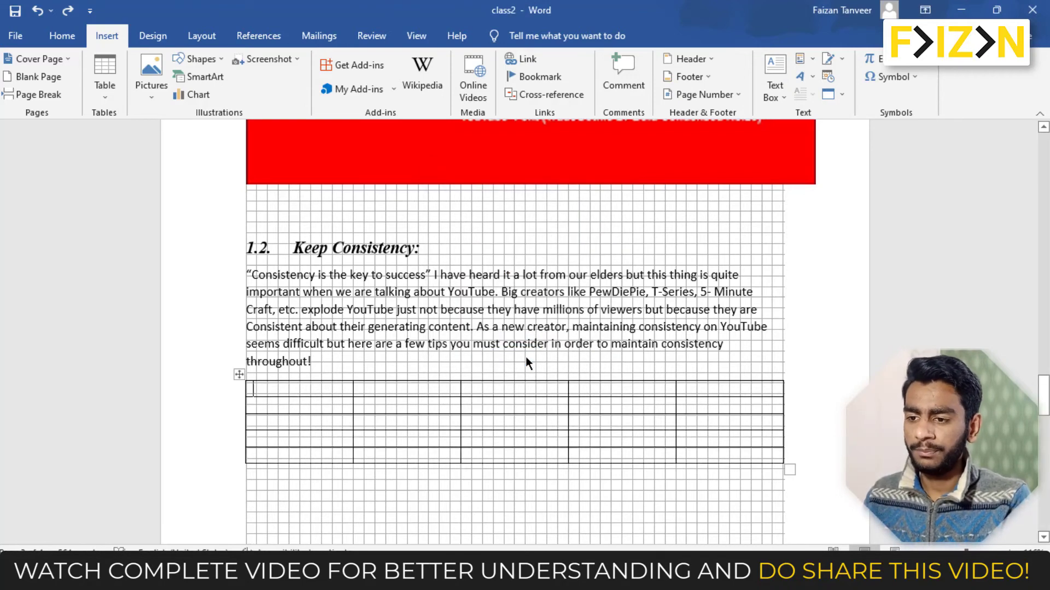
pyautogui.click(411, 37)
pyautogui.click(255, 77)
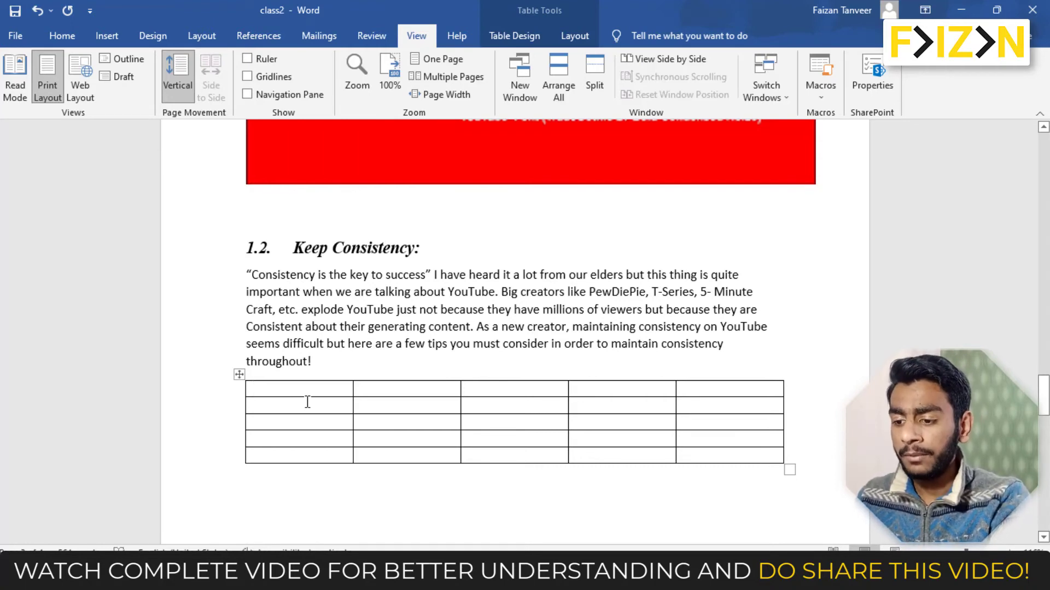
# - Fill the table's first row with the headings Name, Class, Section, Date and Fees
pyautogui.write('Name')
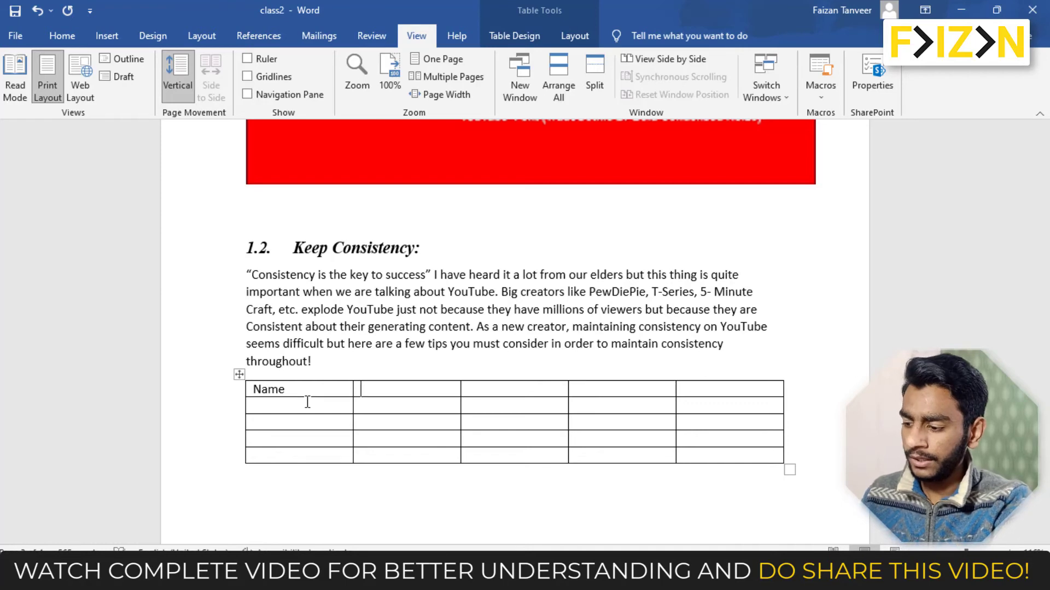
pyautogui.press('Tab')
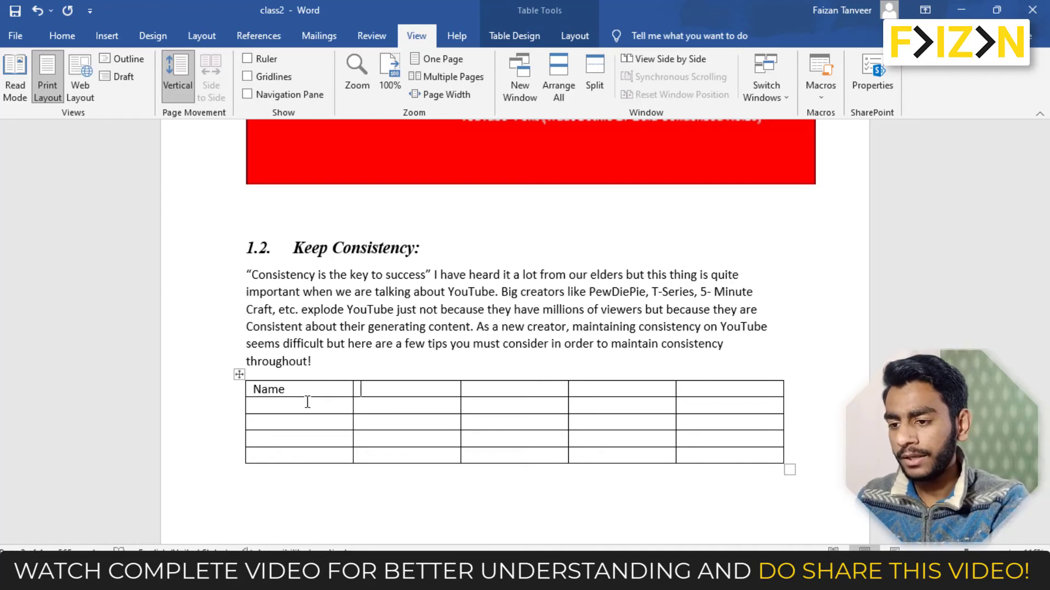
pyautogui.write('Class')
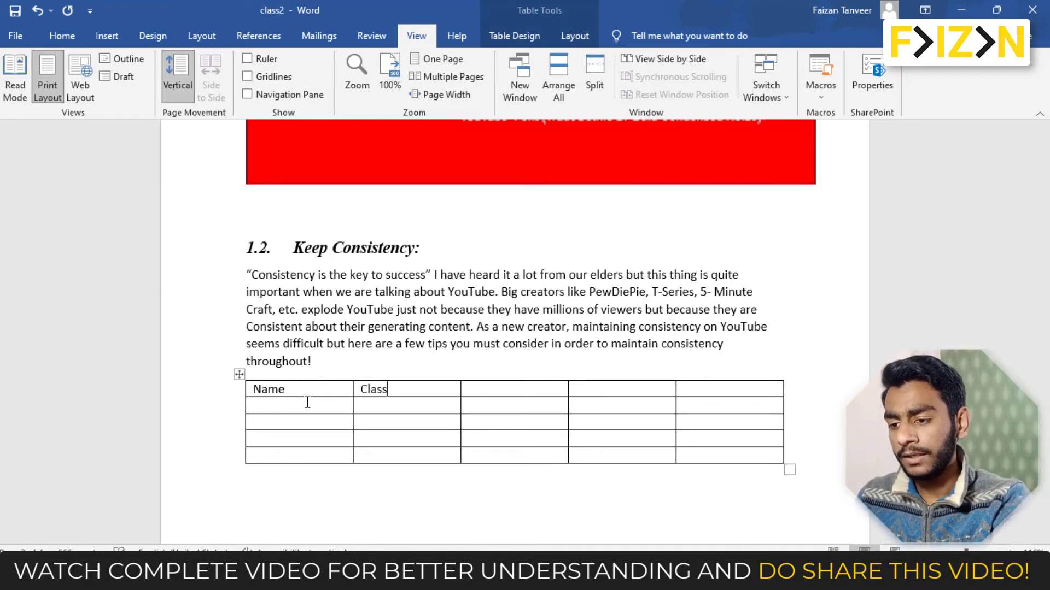
pyautogui.press('Tab')
pyautogui.write('Secion')
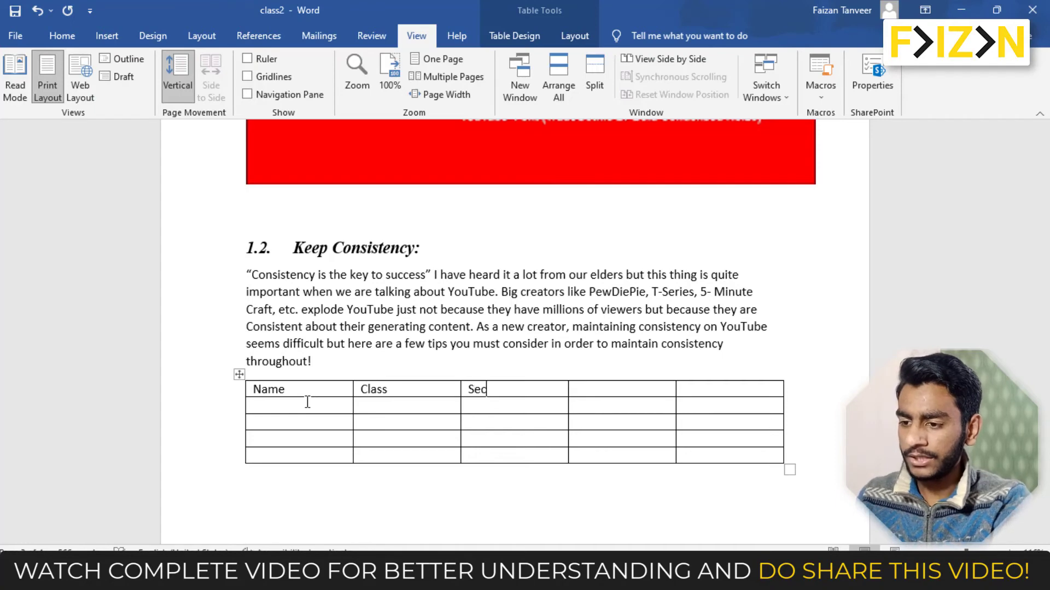
pyautogui.press('BackSpace')
pyautogui.press('BackSpace')
pyautogui.press('BackSpace')
pyautogui.write('tion ')
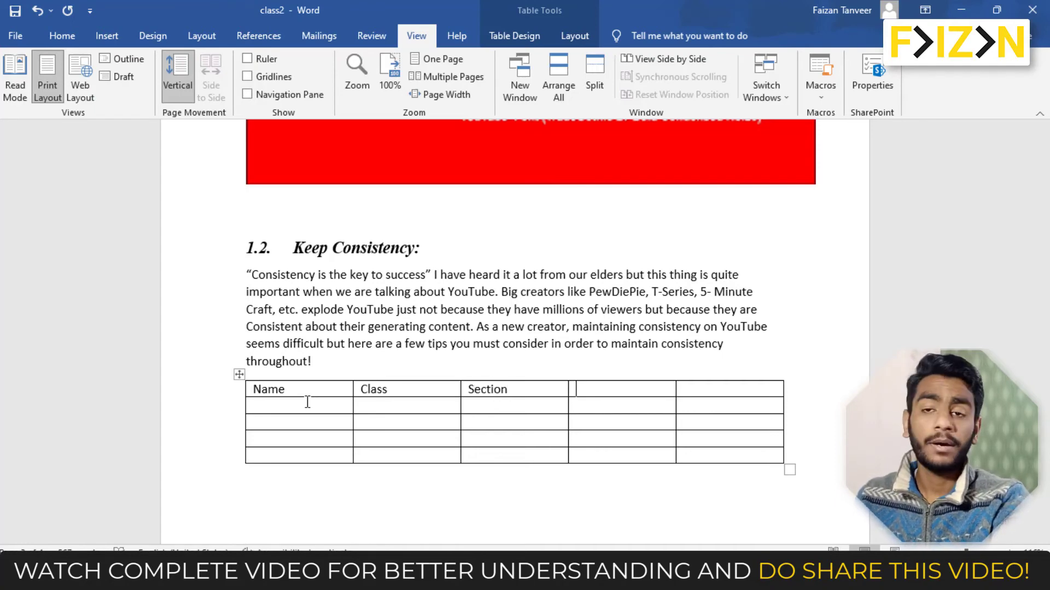
pyautogui.write('Date')
pyautogui.press('Tab')
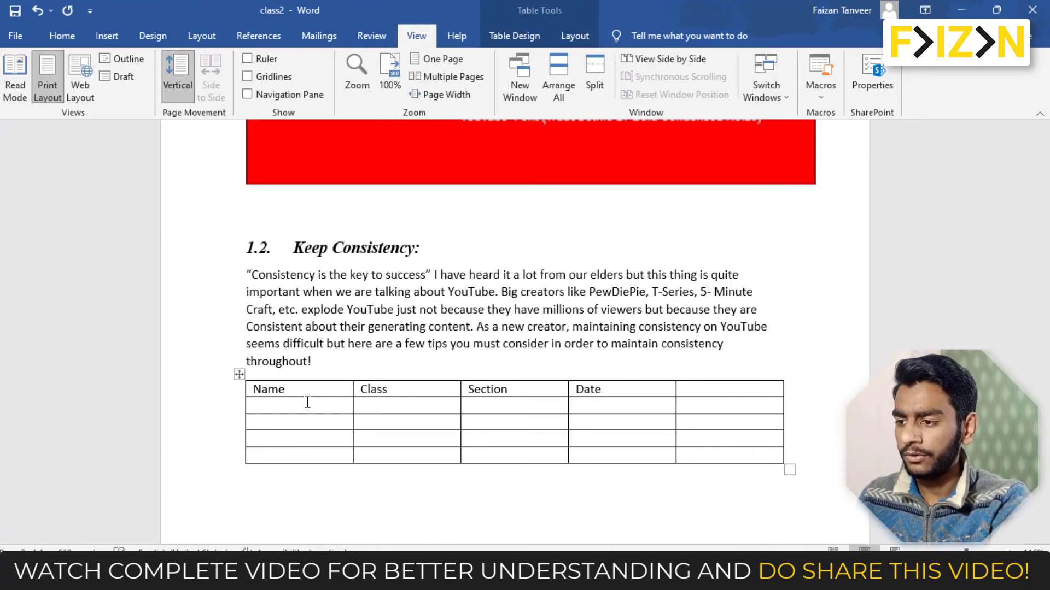
pyautogui.write('Fees')
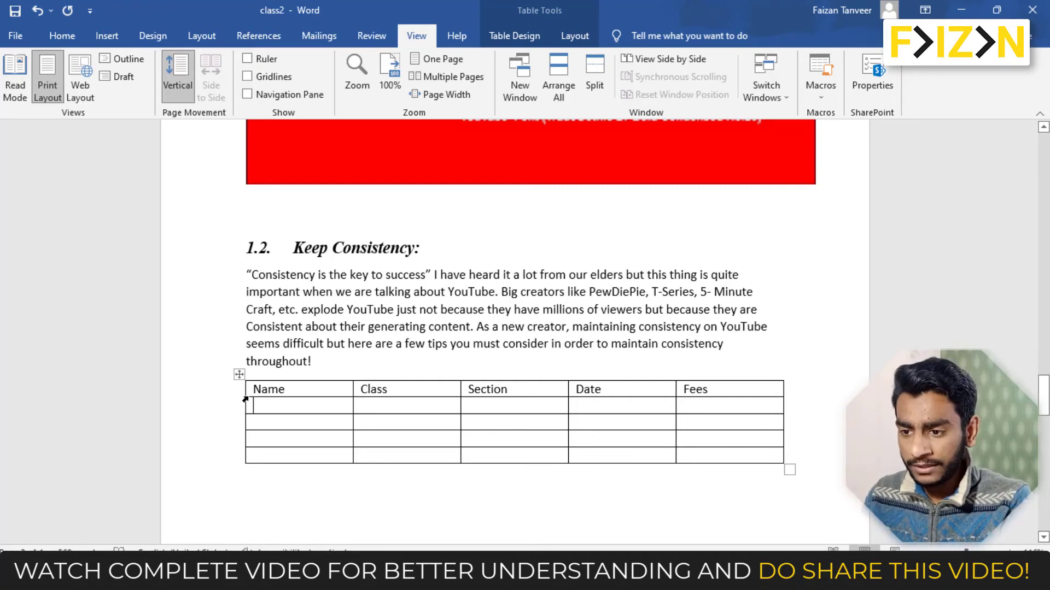
# - Insert a row below the heading row and a column after Name, and undo both insertions
pyautogui.moveTo(243, 397)
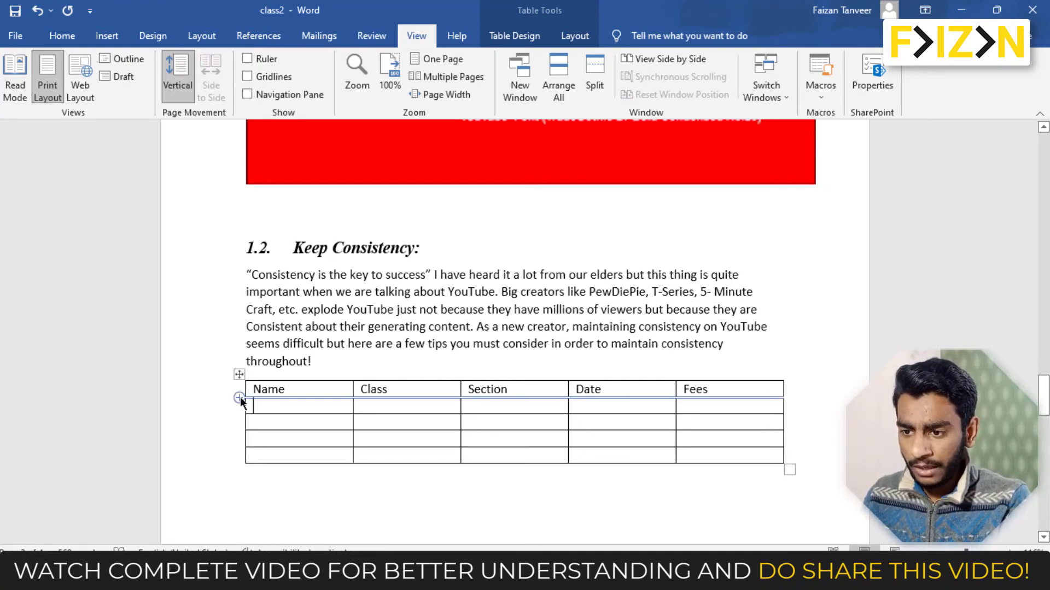
pyautogui.click(240, 396)
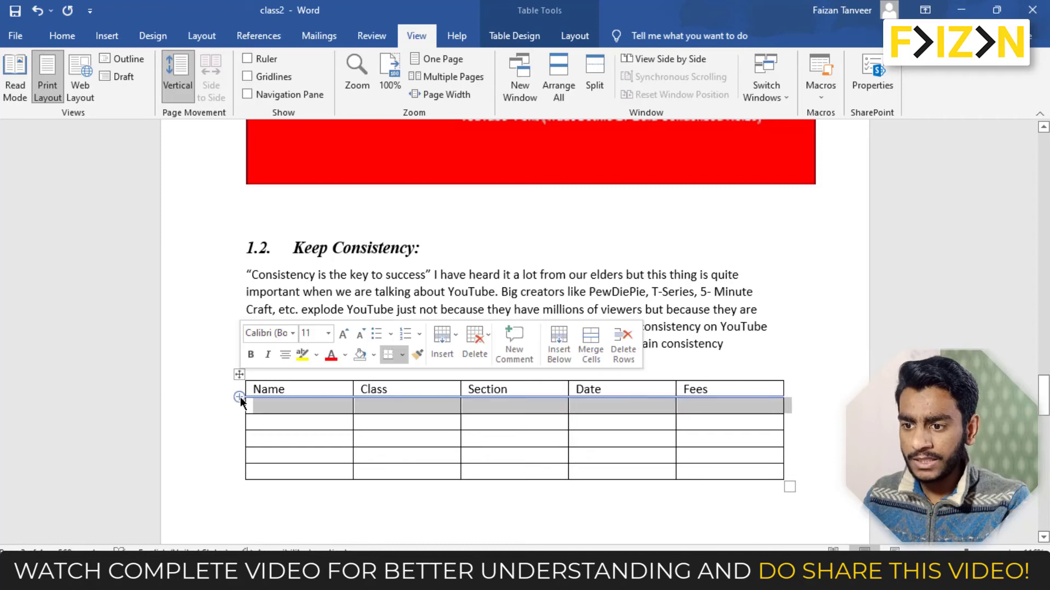
pyautogui.click(260, 405)
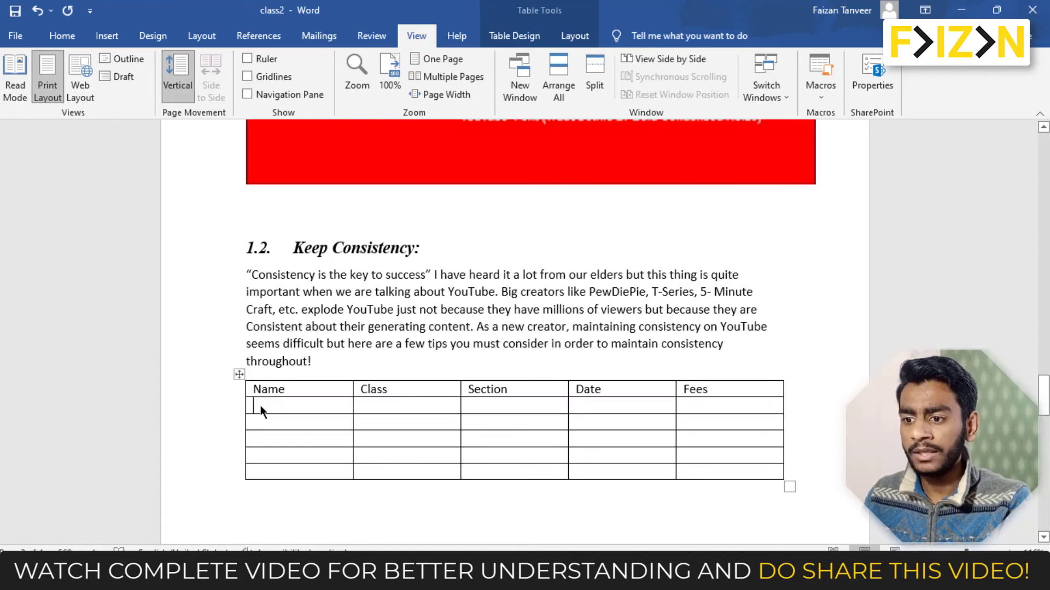
pyautogui.click(353, 376)
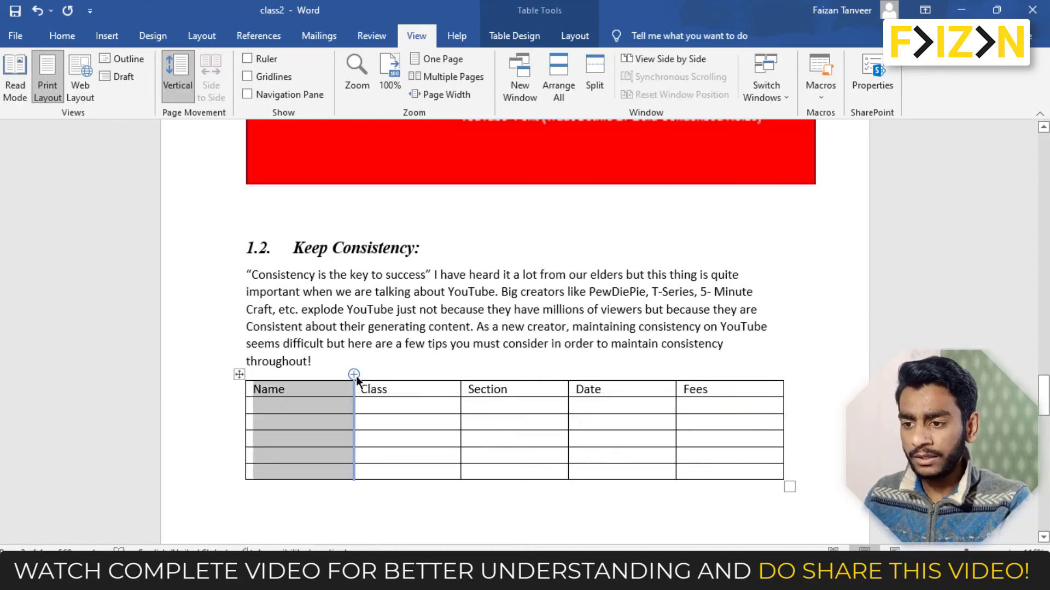
pyautogui.click(352, 376)
pyautogui.hotkey('ctrl', 'z')
pyautogui.hotkey('ctrl', 'z')
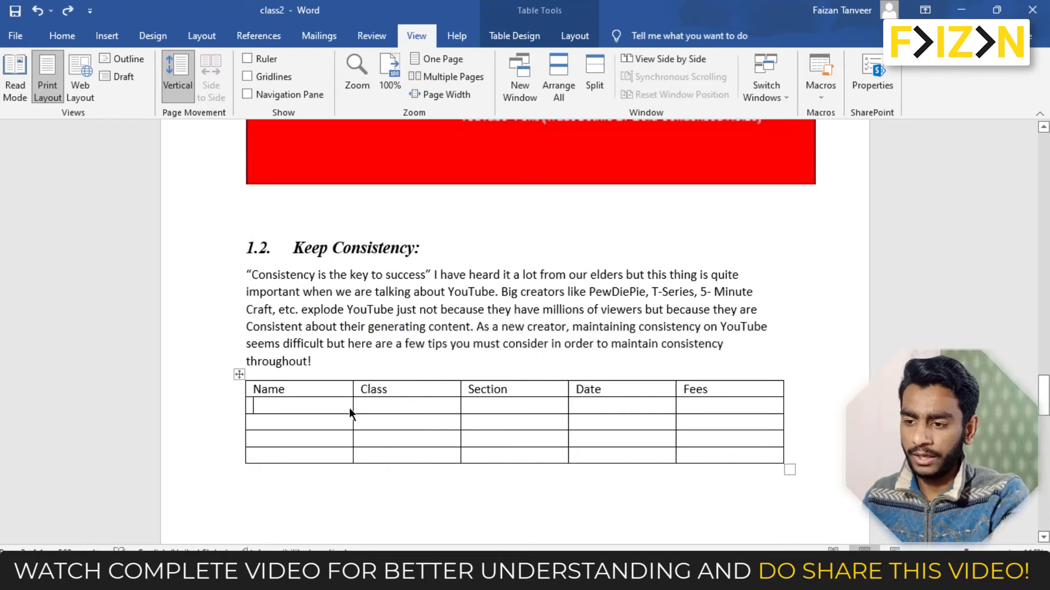
# - Select in turn the table's heading row, its Name to Section cells and the whole Class column, and clear the selection
pyautogui.click(246, 390)
pyautogui.doubleClick(246, 390)
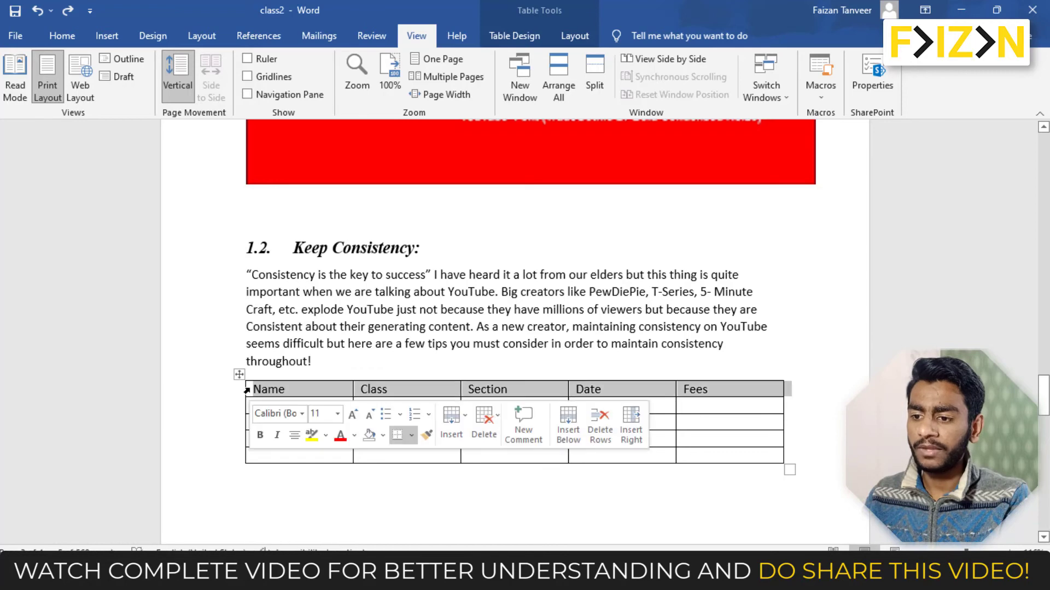
pyautogui.moveTo(246, 390); pyautogui.dragTo(553, 390)
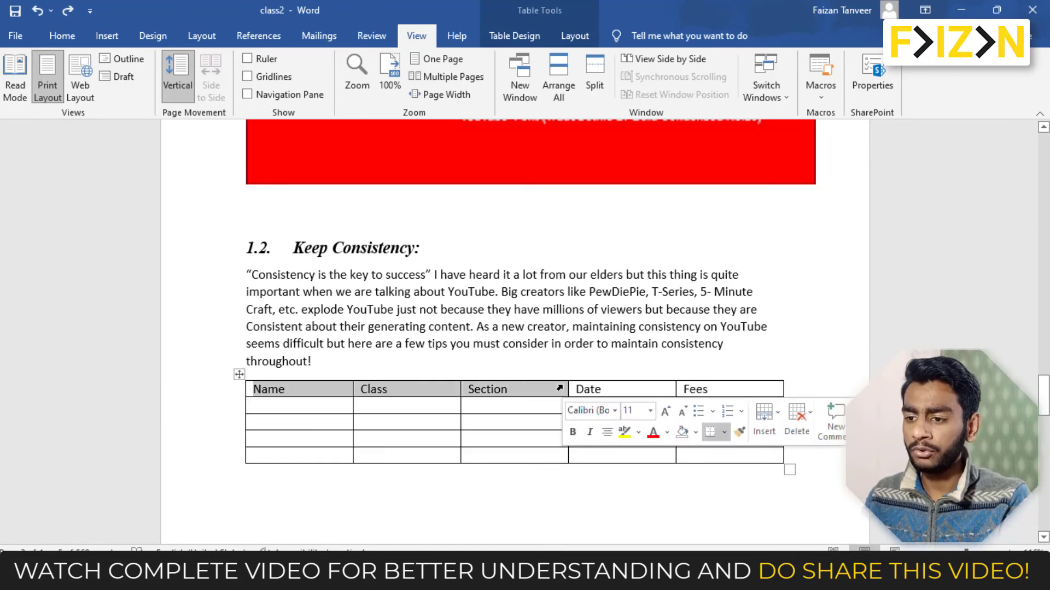
pyautogui.click(415, 363)
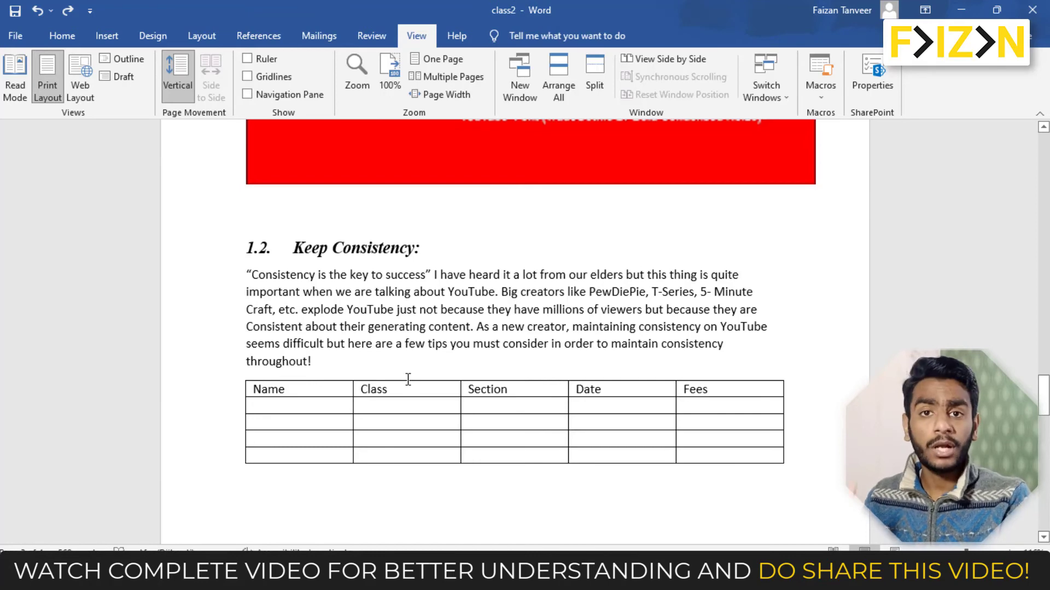
pyautogui.click(407, 378)
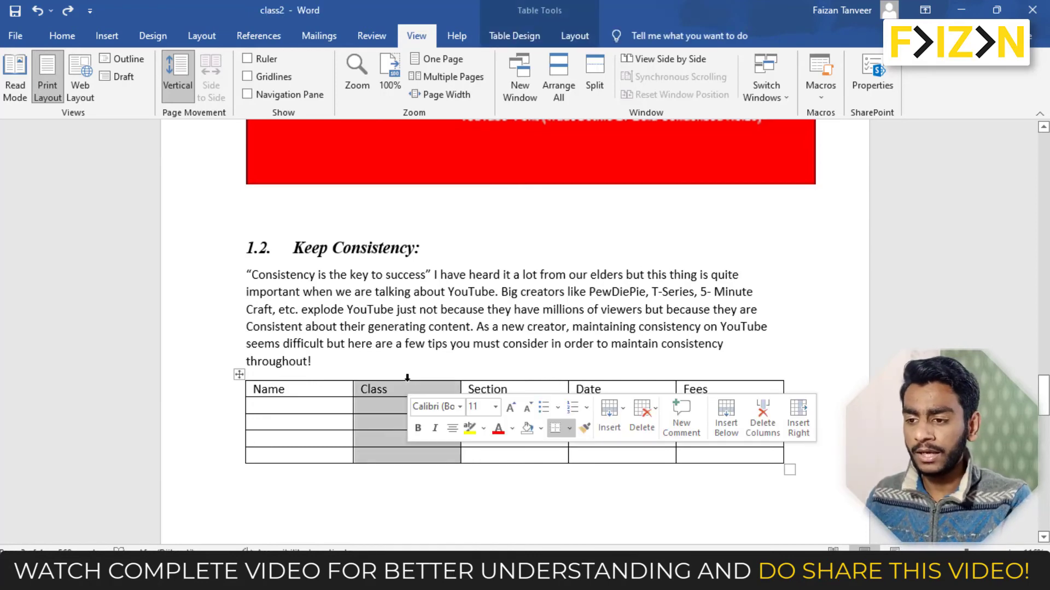
pyautogui.click(424, 377)
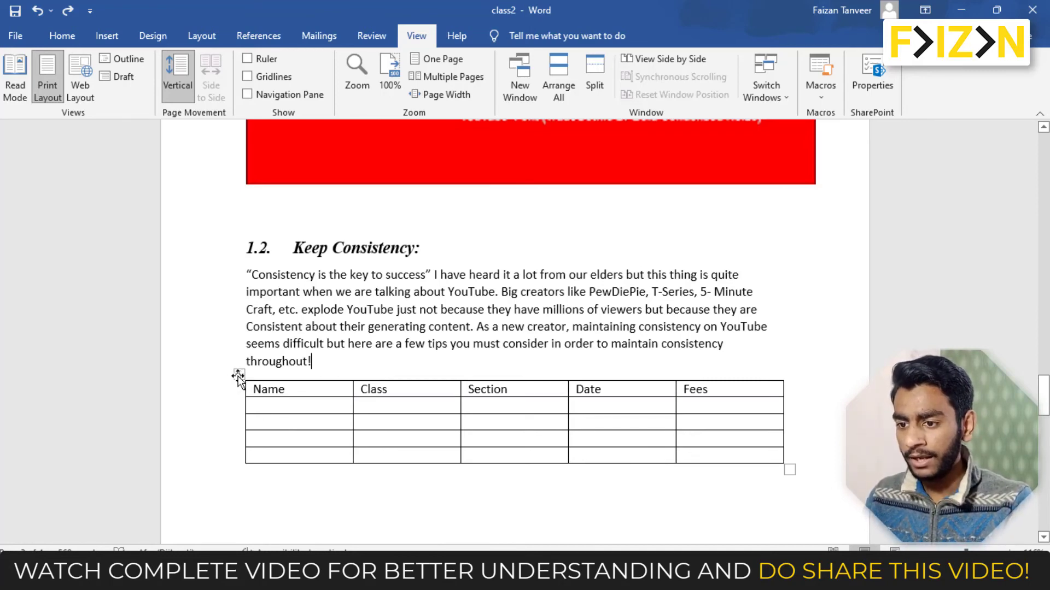
# - Move the whole table slightly down the page and undo the move
pyautogui.moveTo(237, 381); pyautogui.dragTo(232, 423)
pyautogui.hotkey('ctrl', 'z')
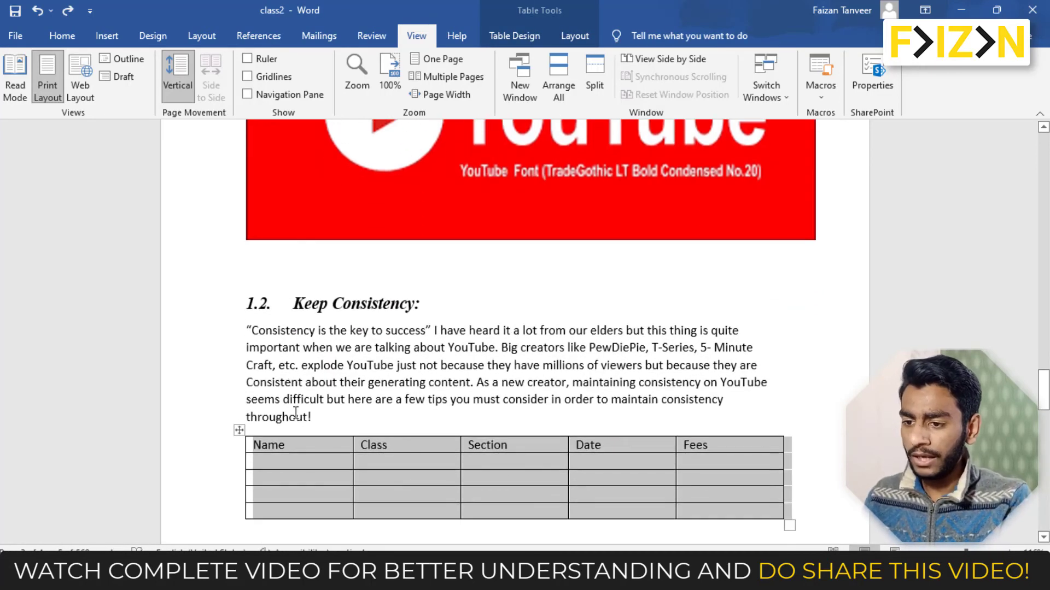
# - Apply the dark blue grid table style with banded rows to the whole table, after trying its black variant
pyautogui.click(236, 430)
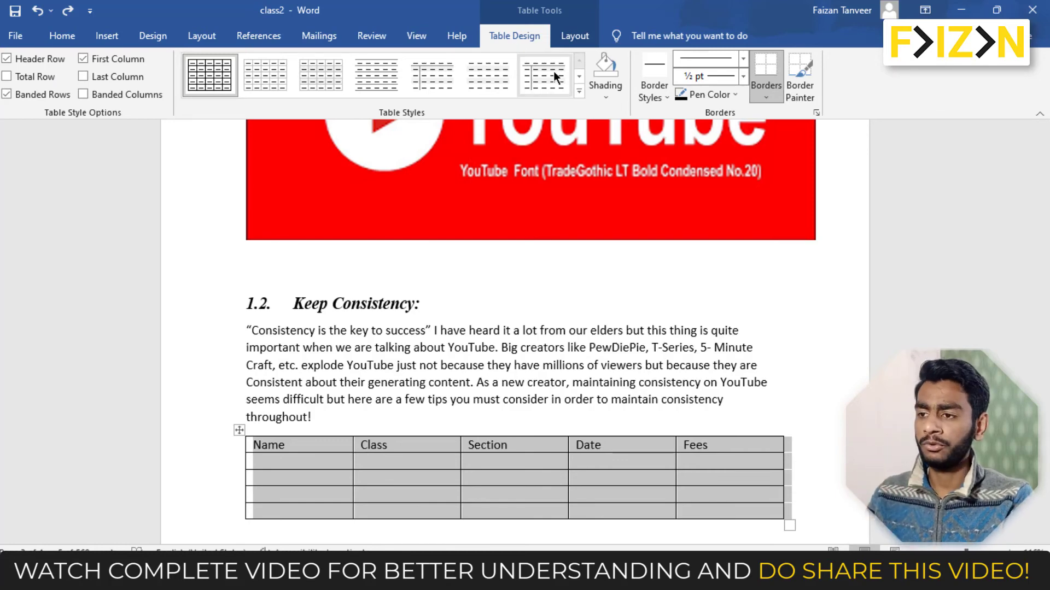
pyautogui.click(584, 90)
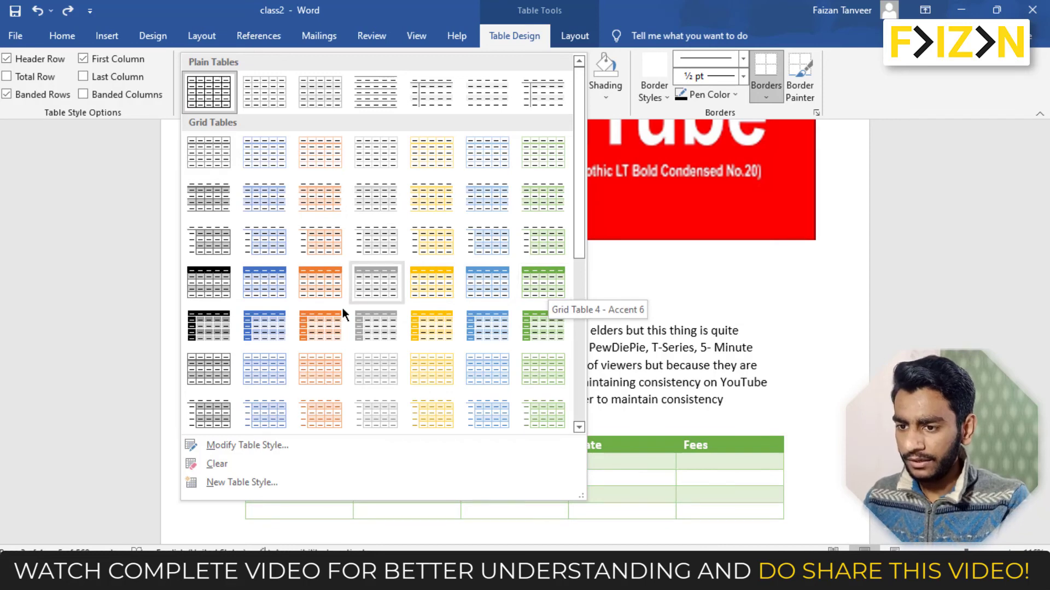
pyautogui.click(210, 321)
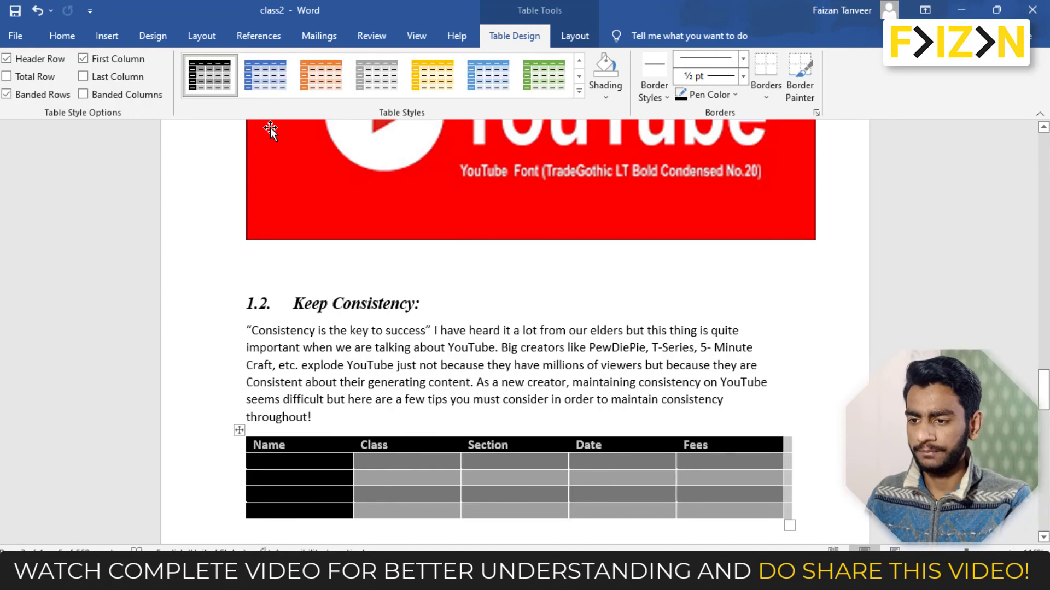
pyautogui.click(273, 76)
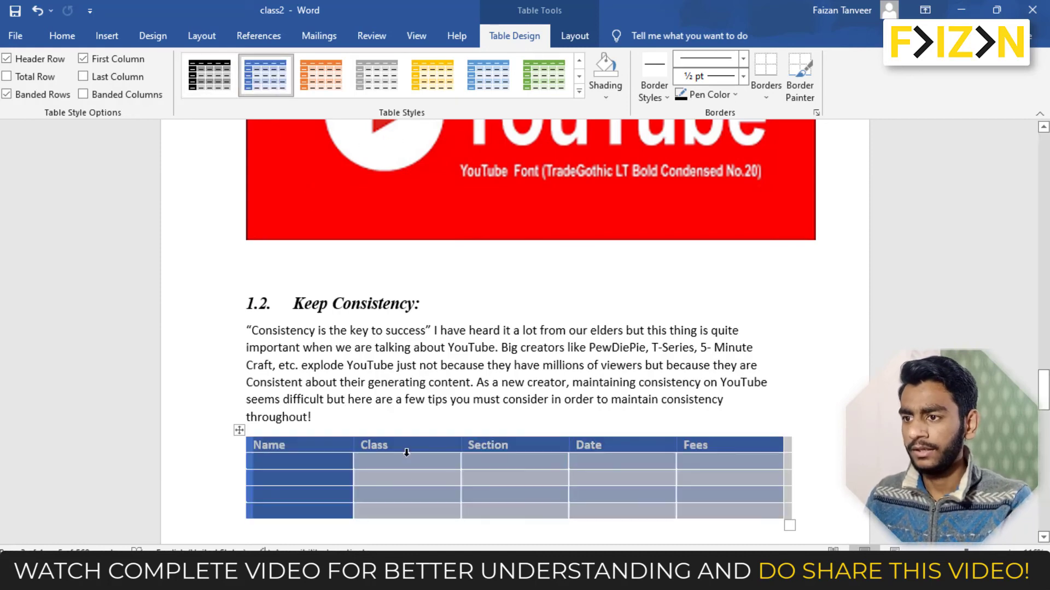
pyautogui.scroll(-2, 413, 513)
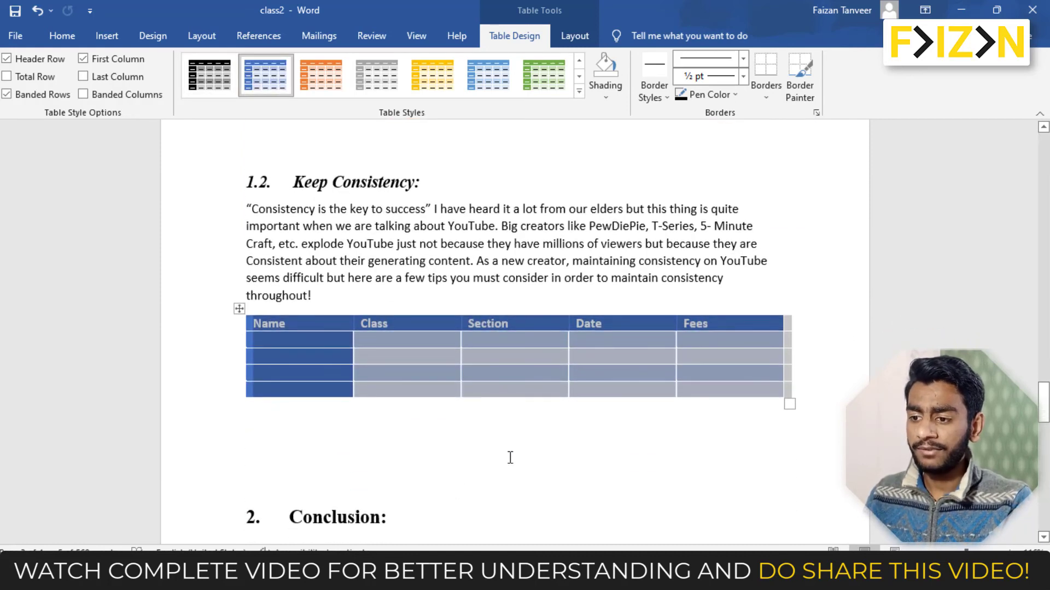
pyautogui.click(509, 458)
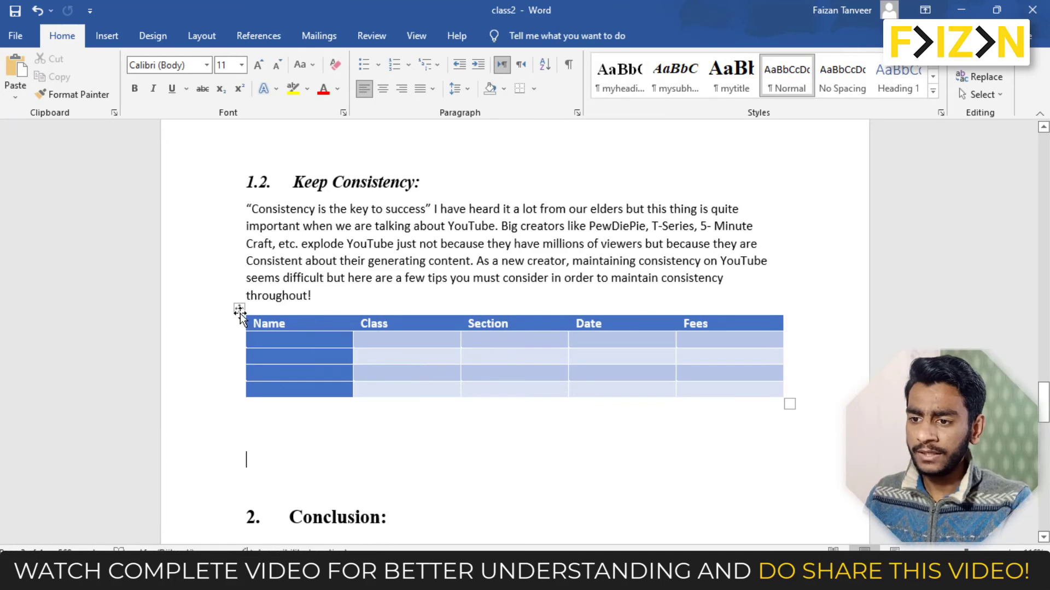
# - Select the whole table and choose a 3 pt thick border line style for painting its borders
pyautogui.click(241, 312)
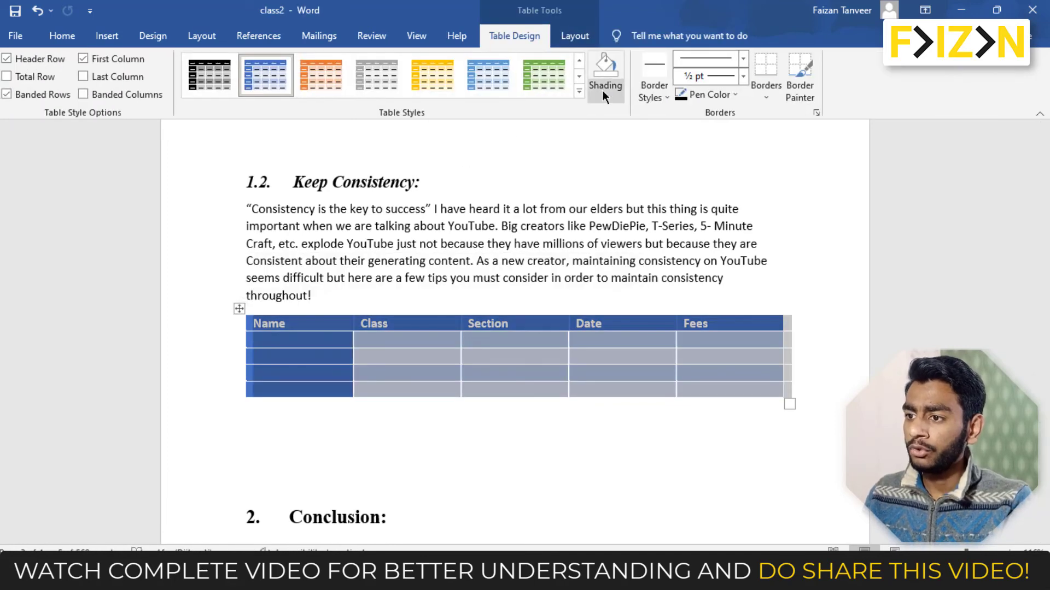
pyautogui.click(743, 58)
pyautogui.click(698, 281)
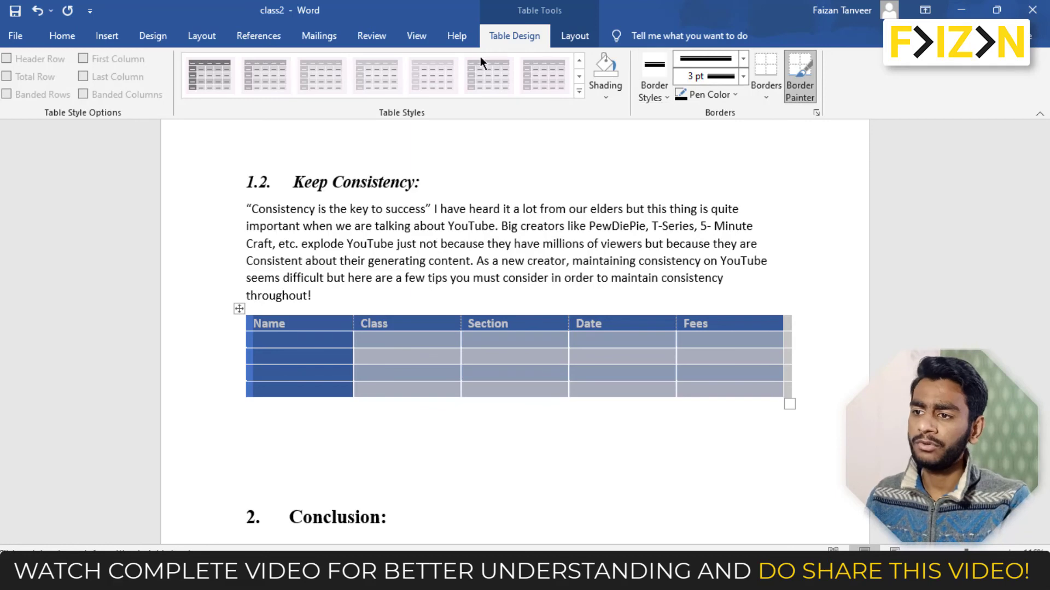
pyautogui.click(63, 36)
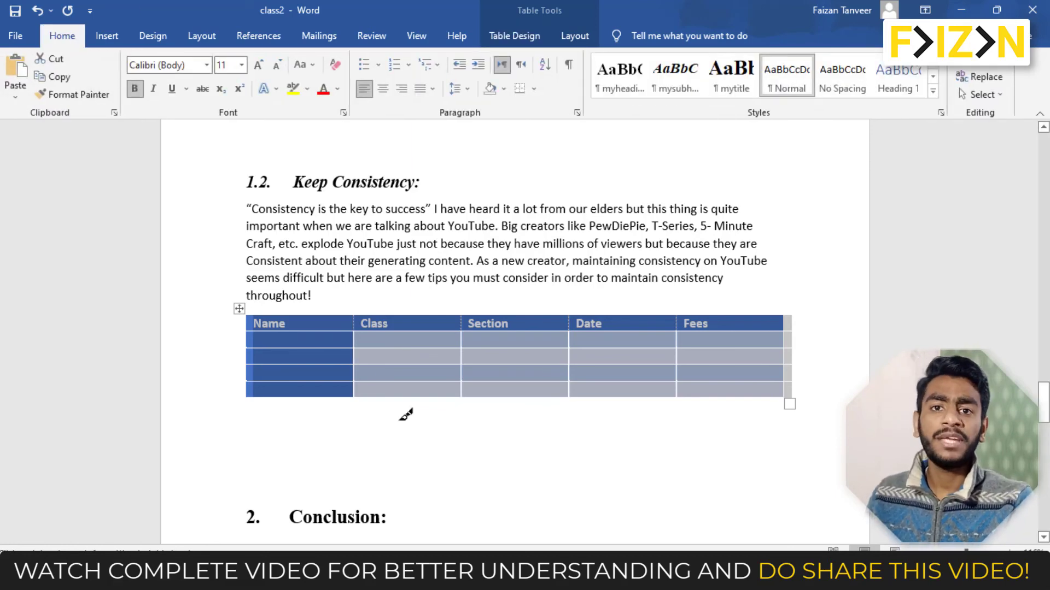
pyautogui.click(107, 36)
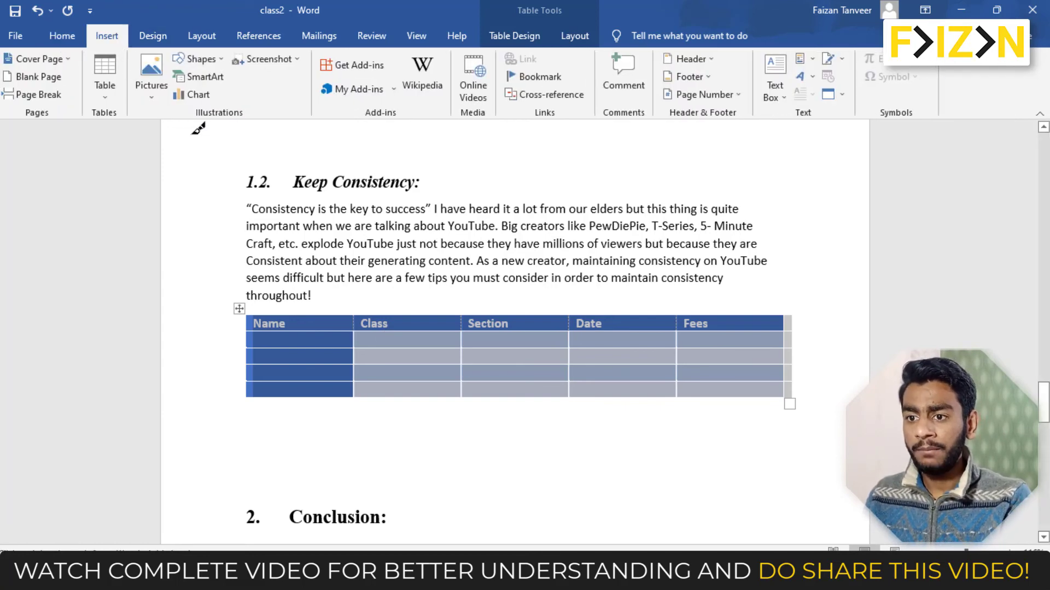